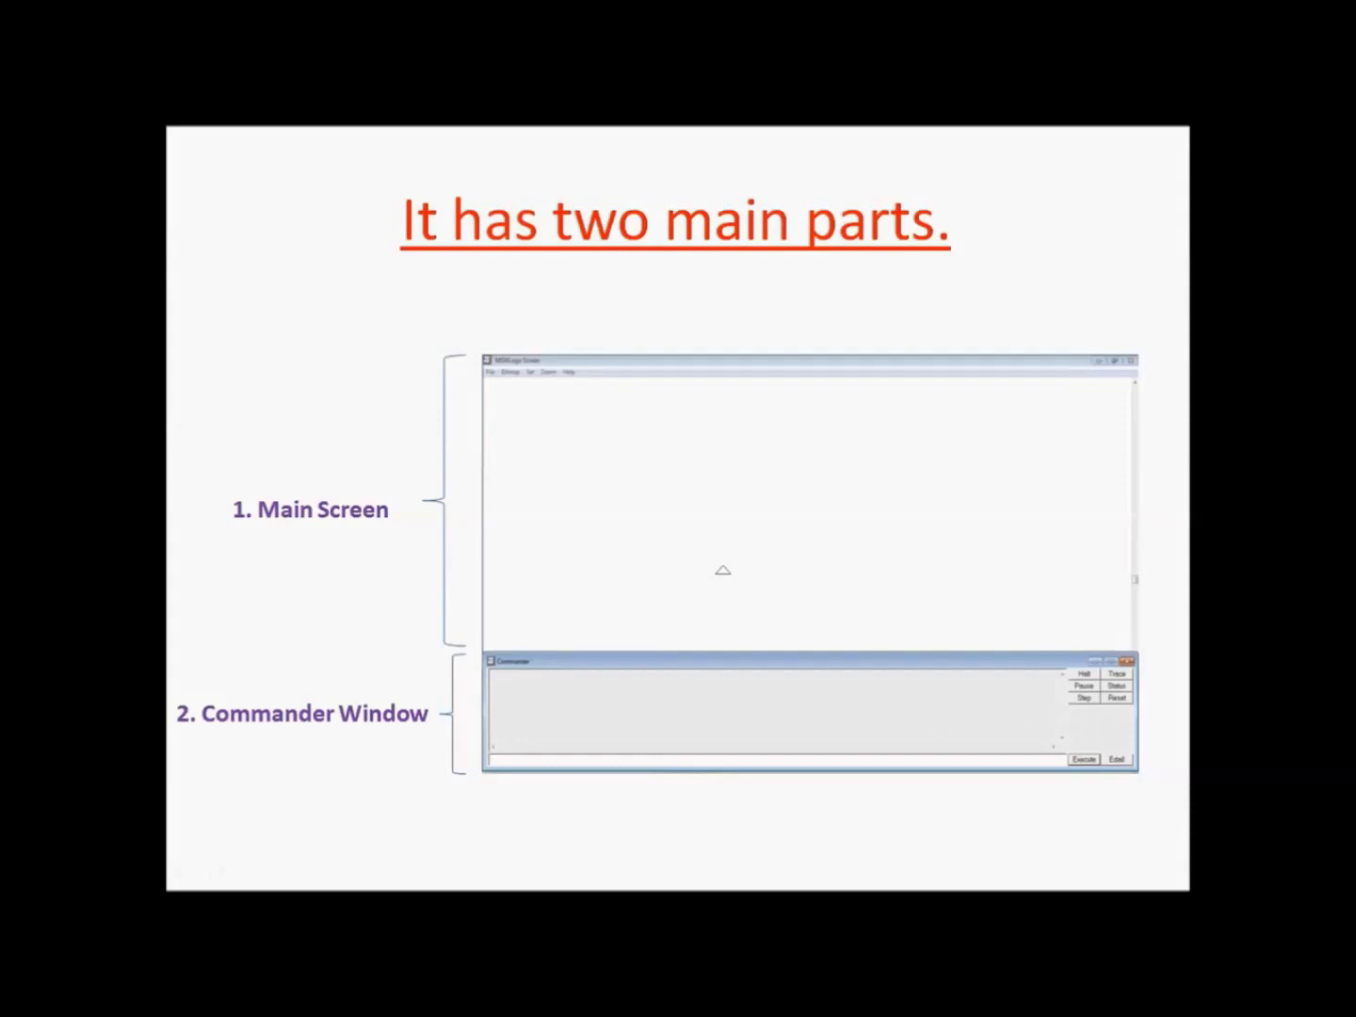
# Reveal the Commander slide's Recall list box and Input Box labels, then exit the slideshow
pyautogui.press('Right')
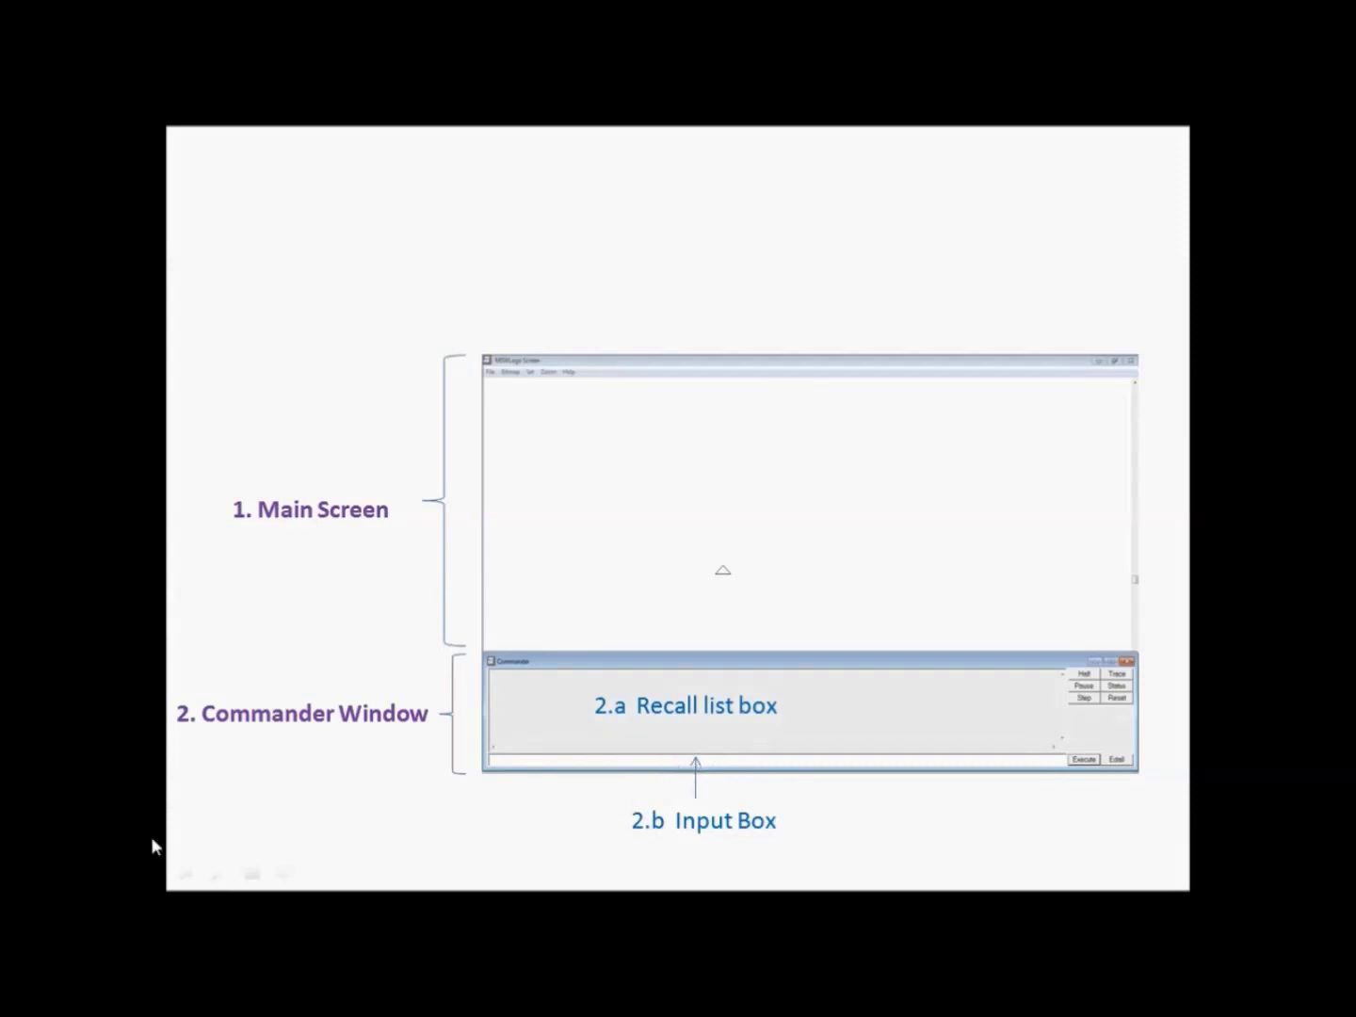
pyautogui.hotkey('alt', 'Tab')
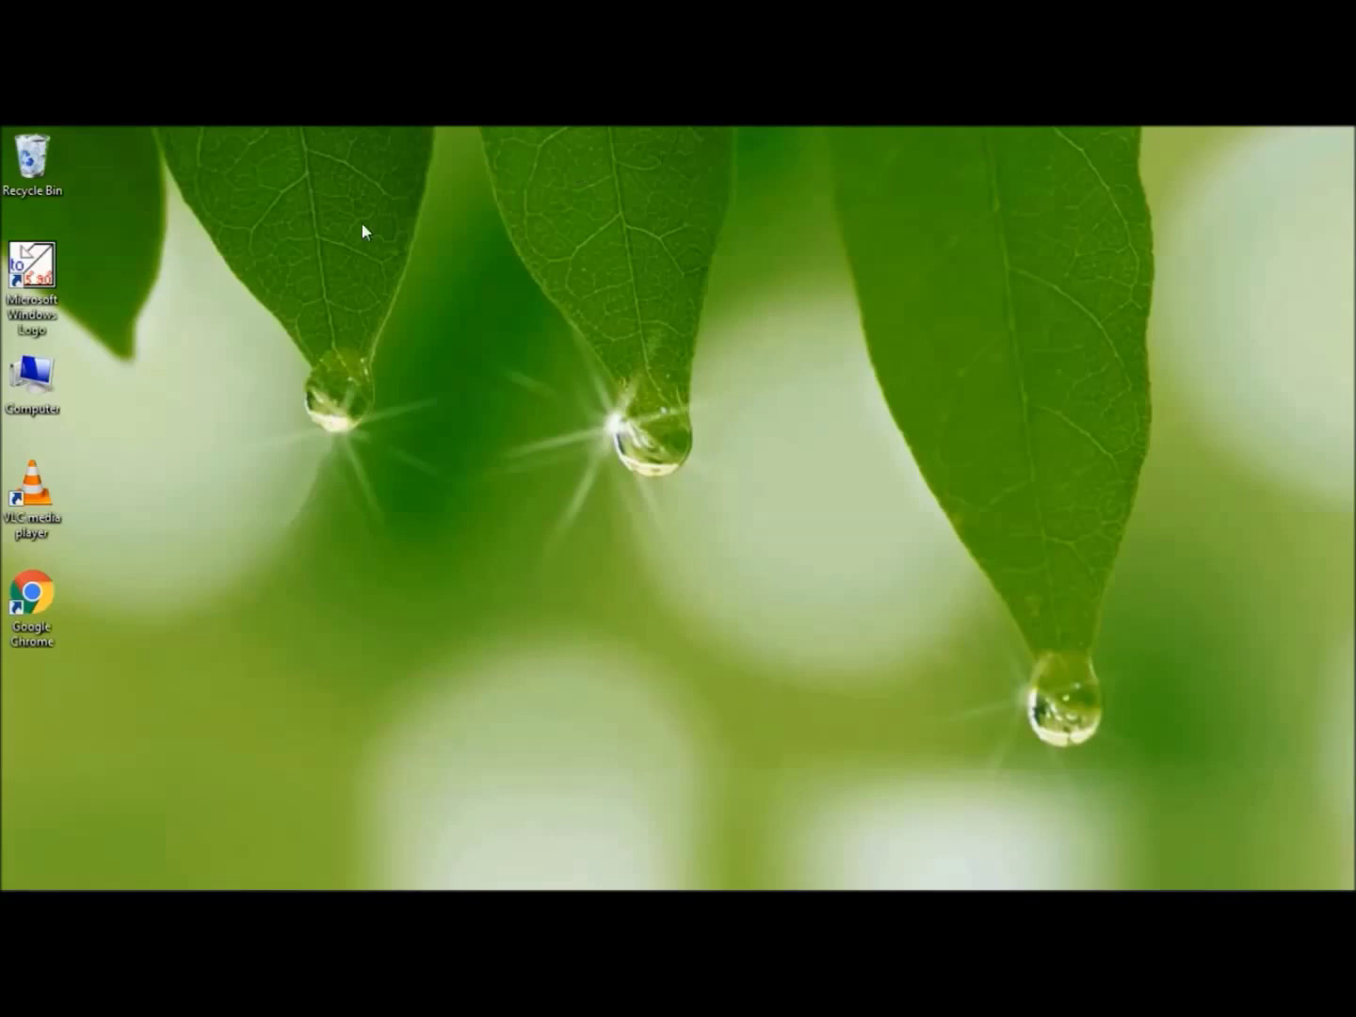
# Relaunch MSWLogo from Start > All Programs > Microsoft Windows Logo instead of the desktop shortcut
pyautogui.doubleClick(46, 286)
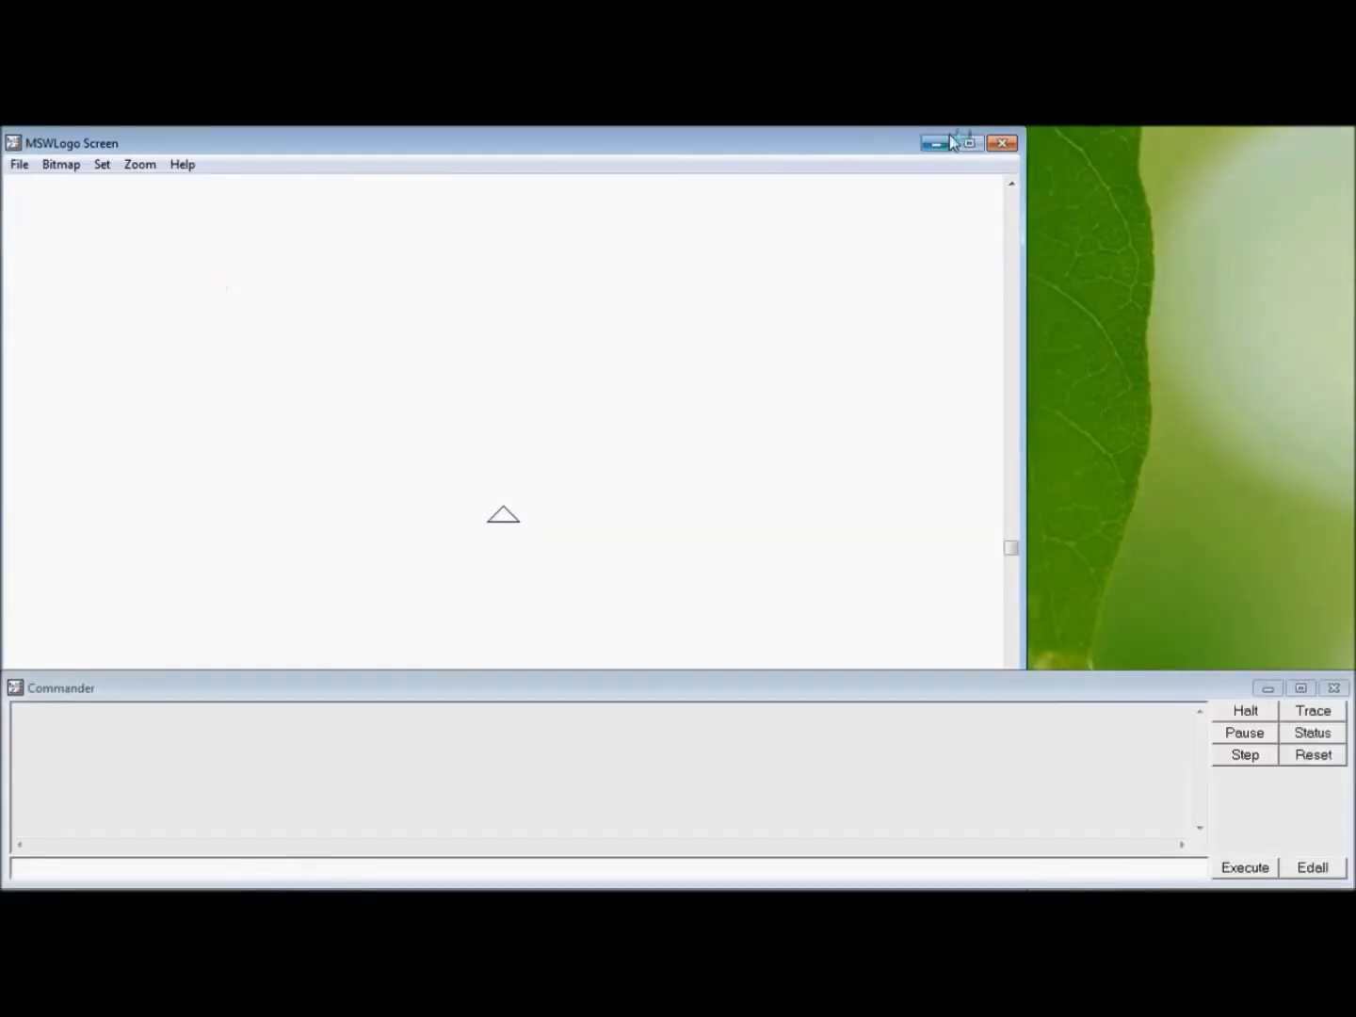
pyautogui.click(1002, 142)
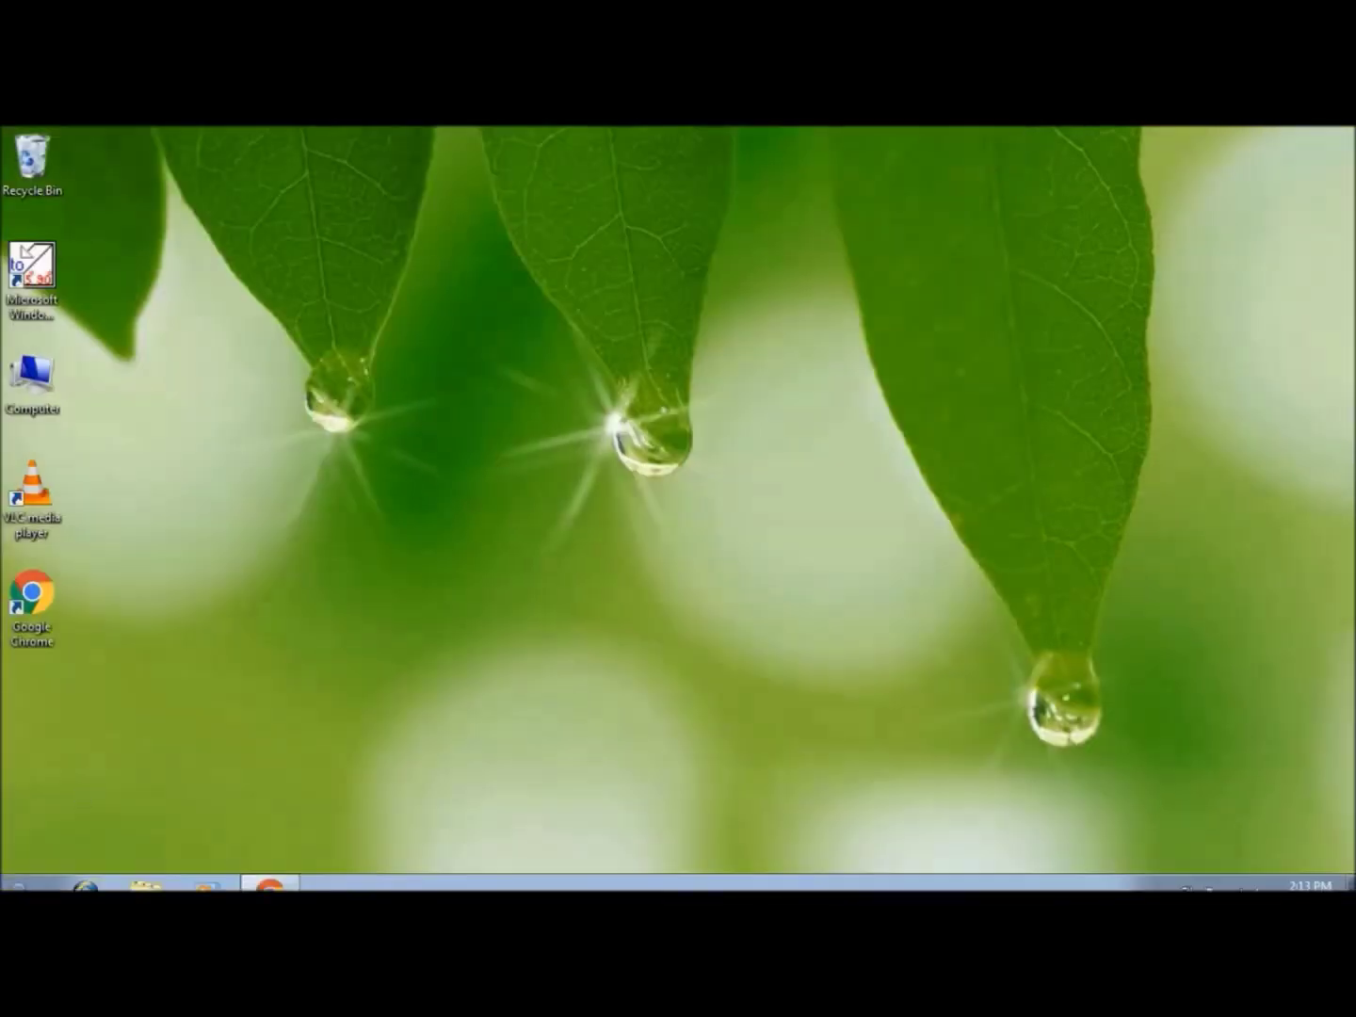
pyautogui.click(17, 882)
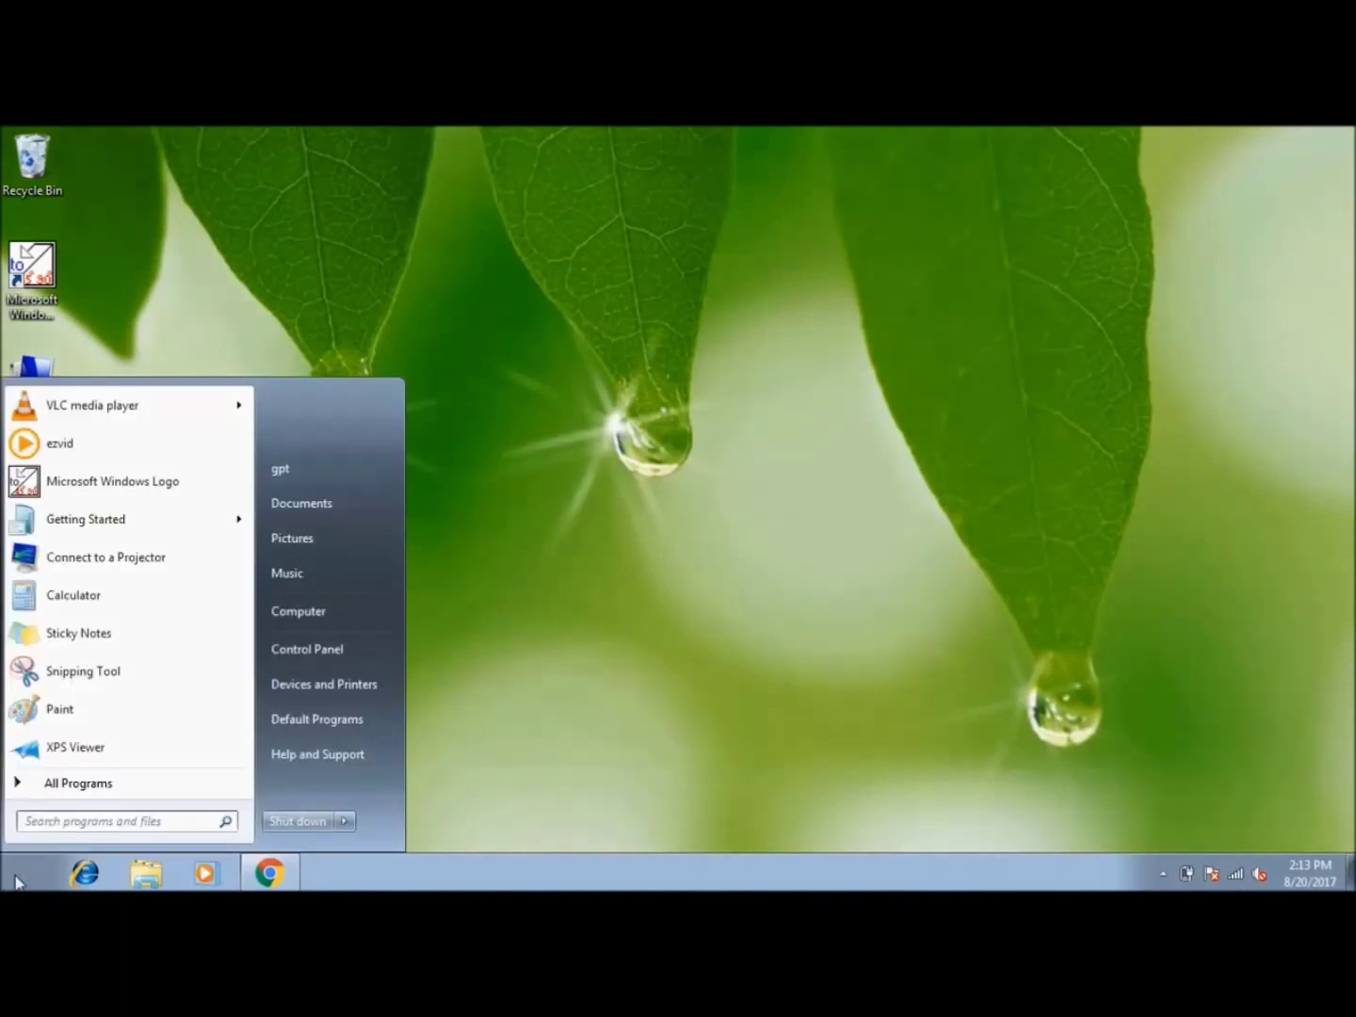
pyautogui.click(81, 786)
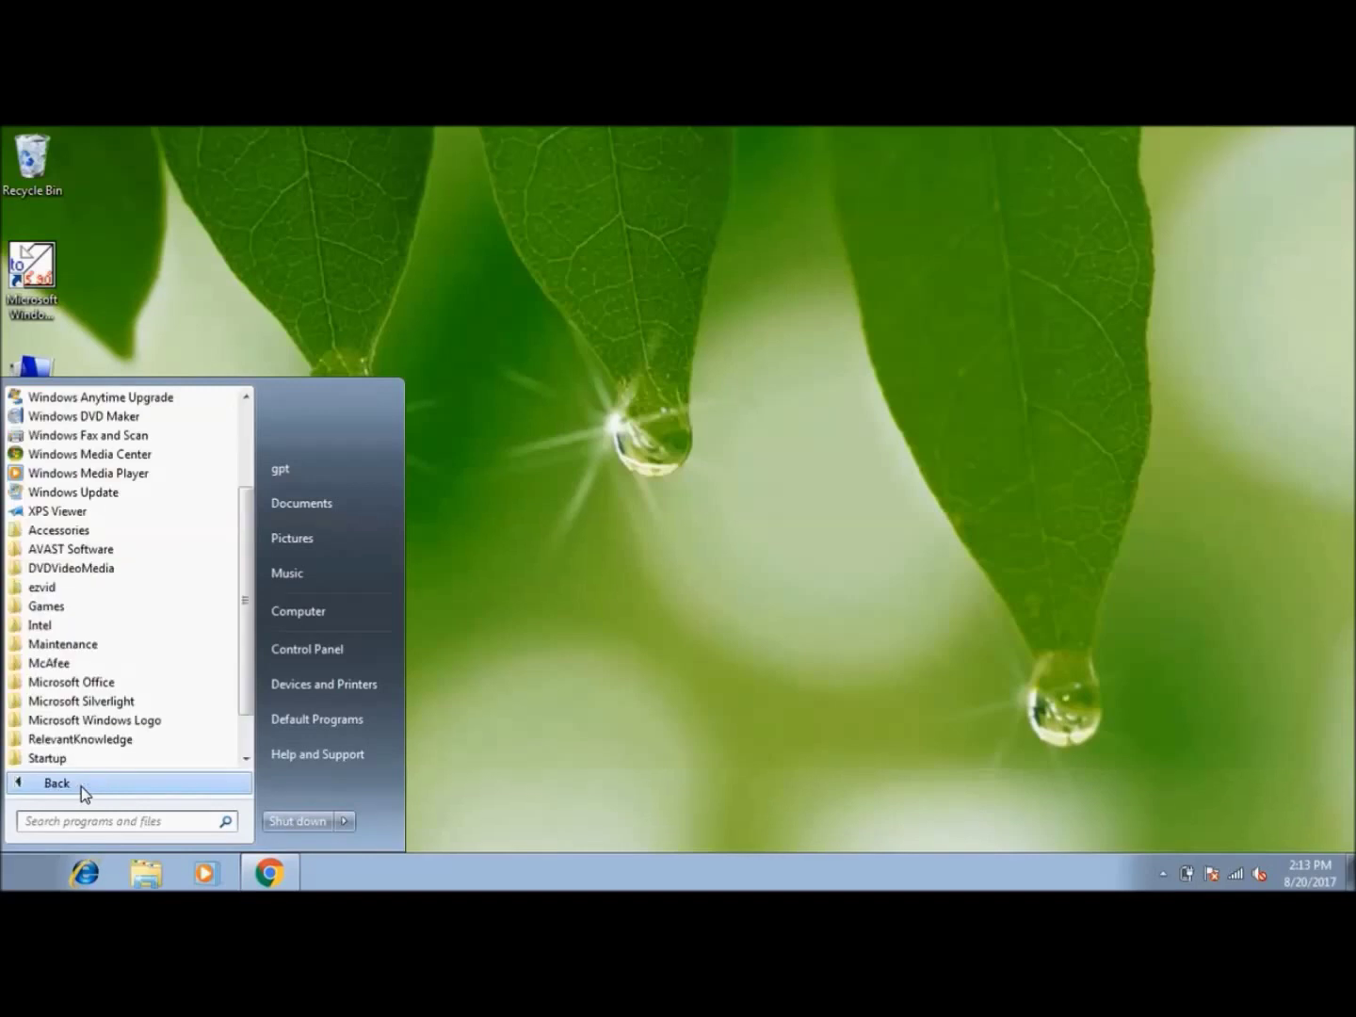
pyautogui.scroll(1, 247, 606)
pyautogui.moveTo(247, 606); pyautogui.dragTo(251, 643)
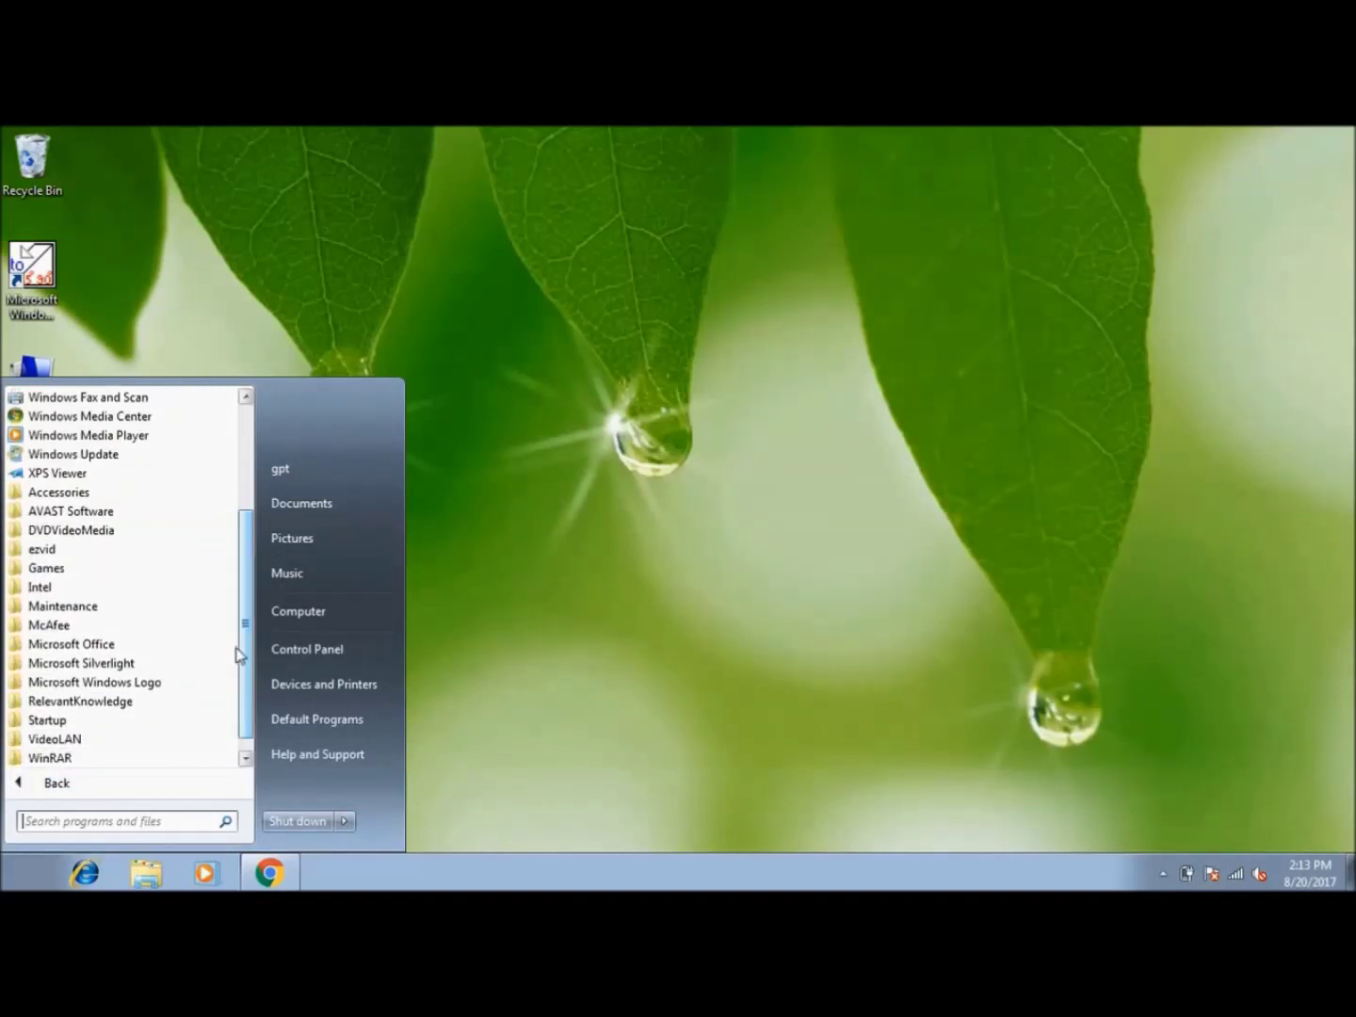
pyautogui.click(169, 683)
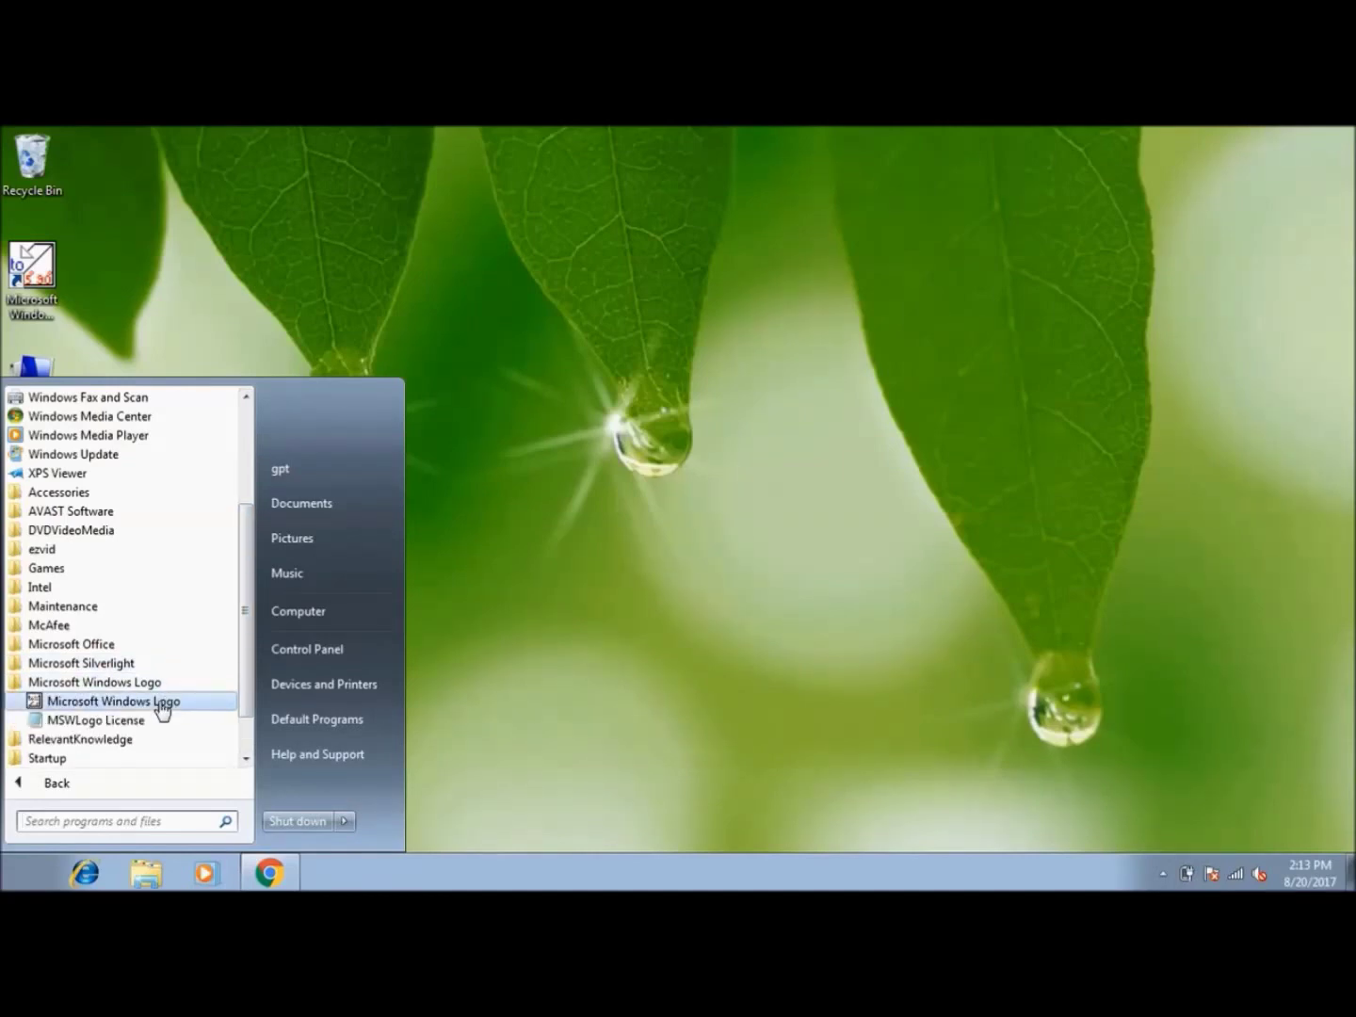
pyautogui.click(161, 703)
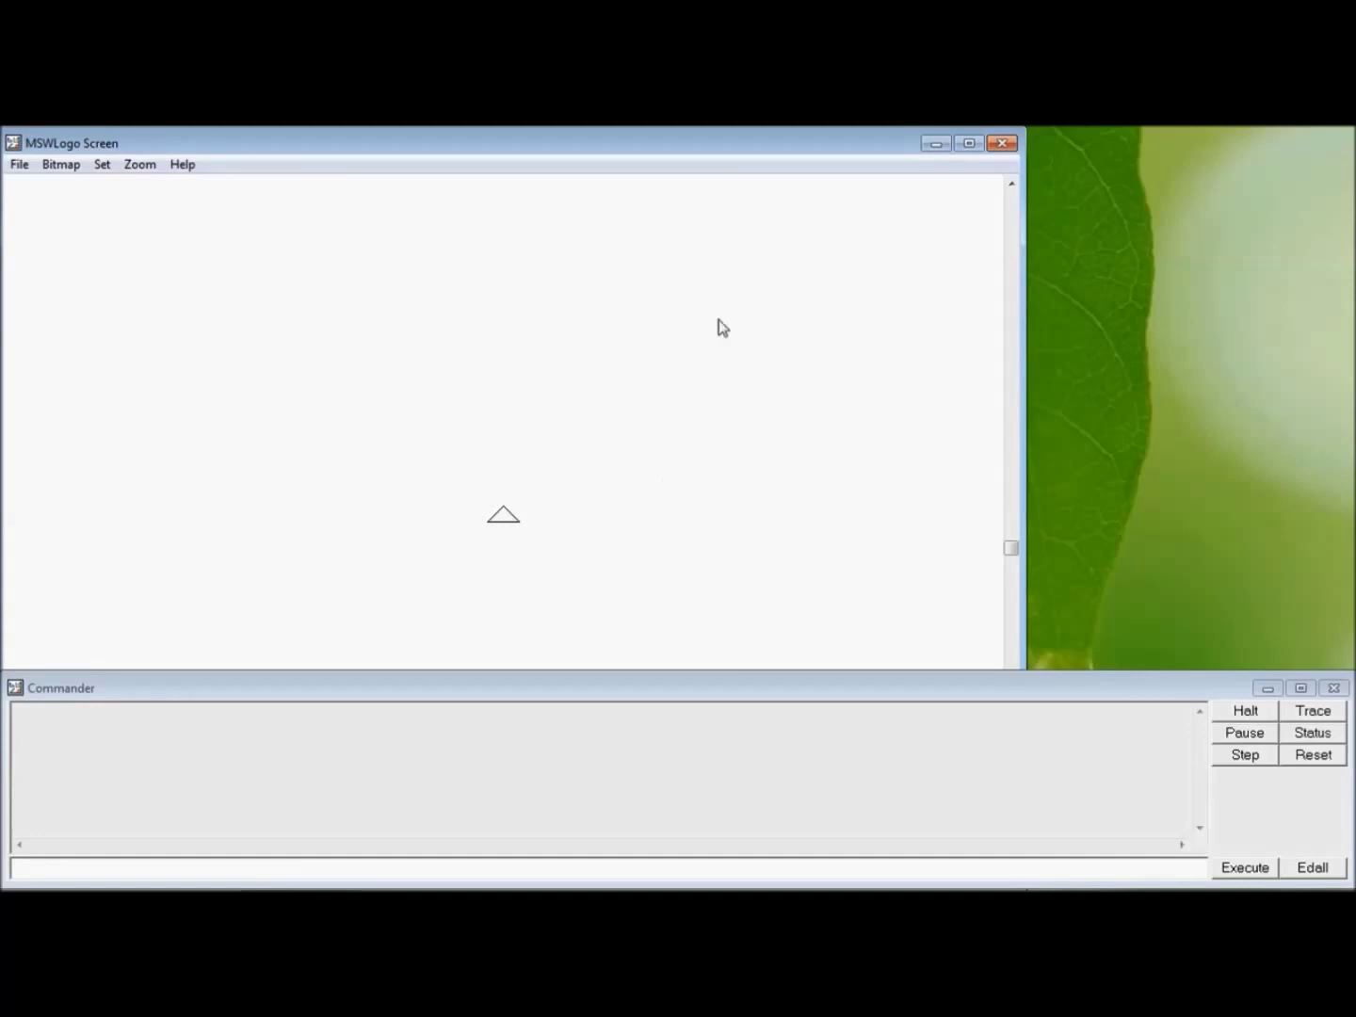
# Maximize the MSWLogo drawing screen and move the Commander window up slightly
pyautogui.click(966, 149)
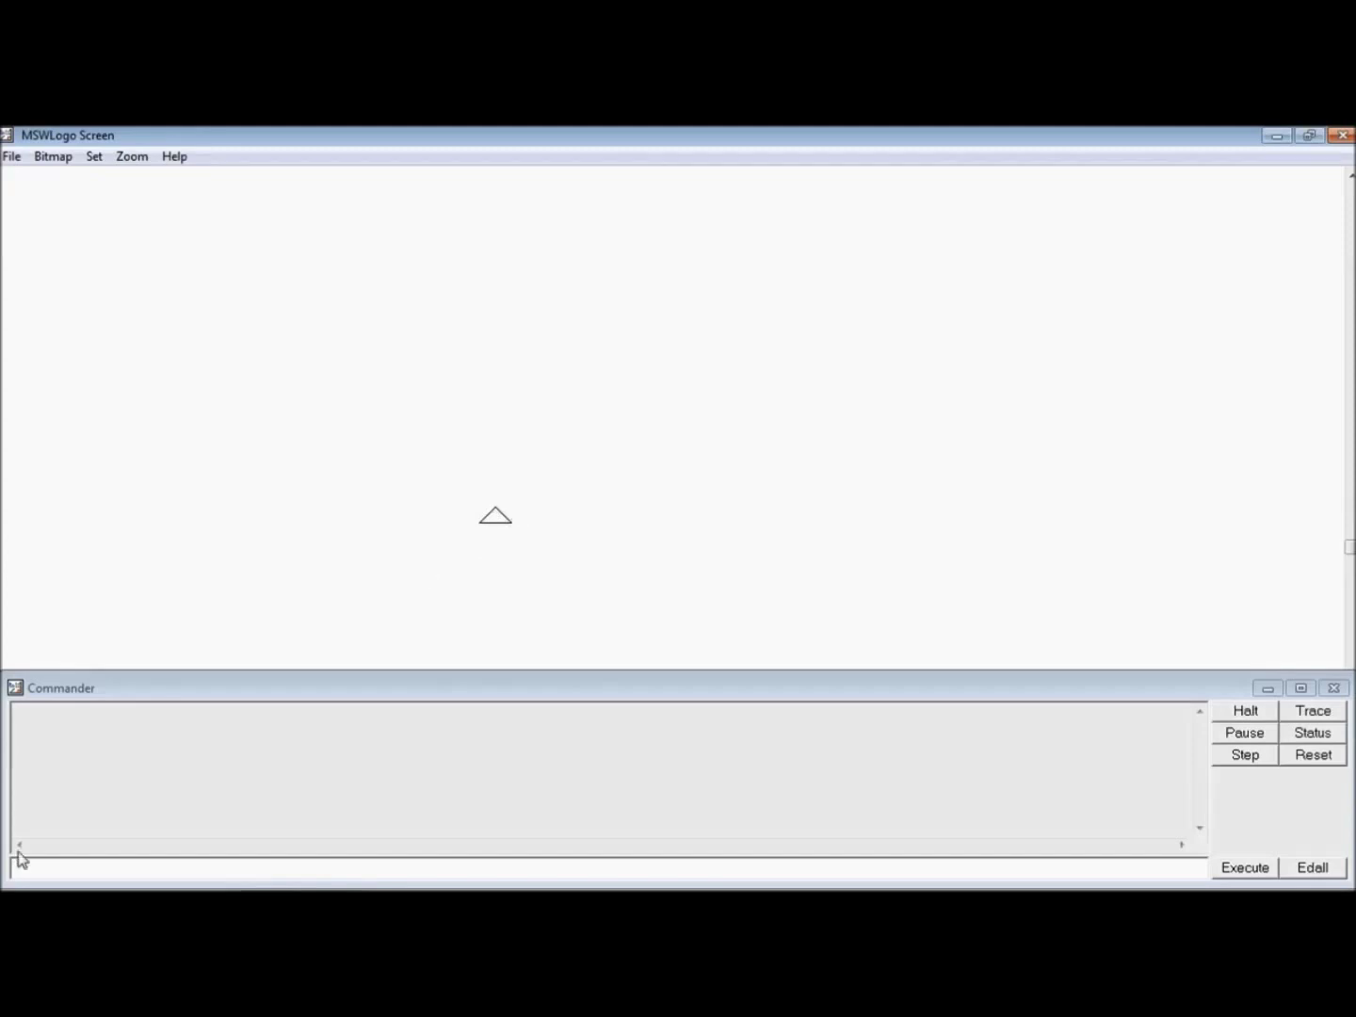
pyautogui.click(104, 849)
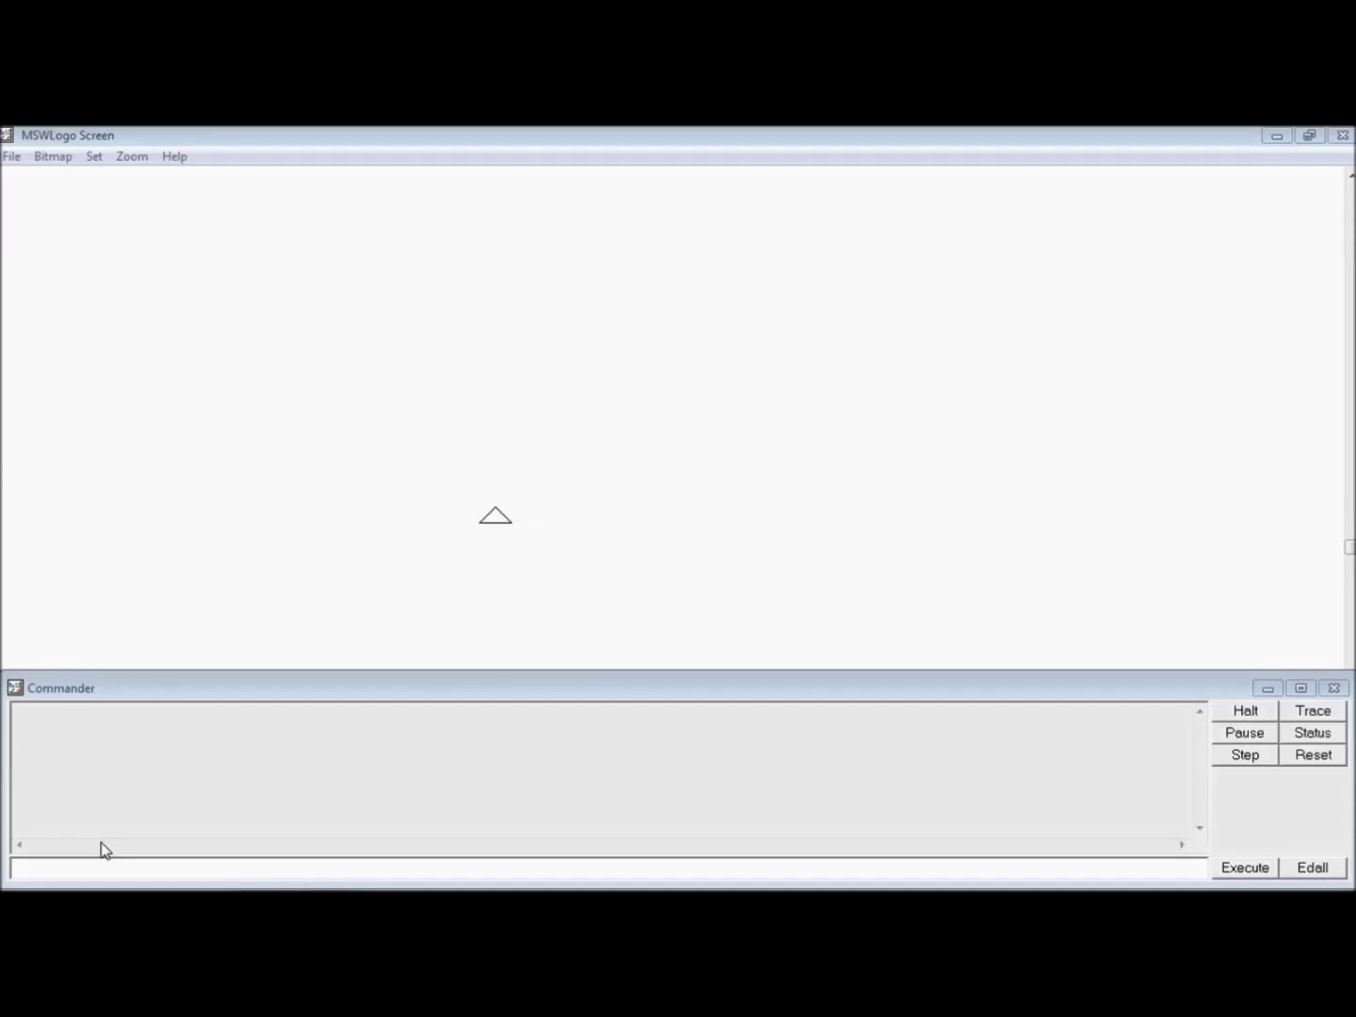
pyautogui.moveTo(623, 689); pyautogui.dragTo(621, 673)
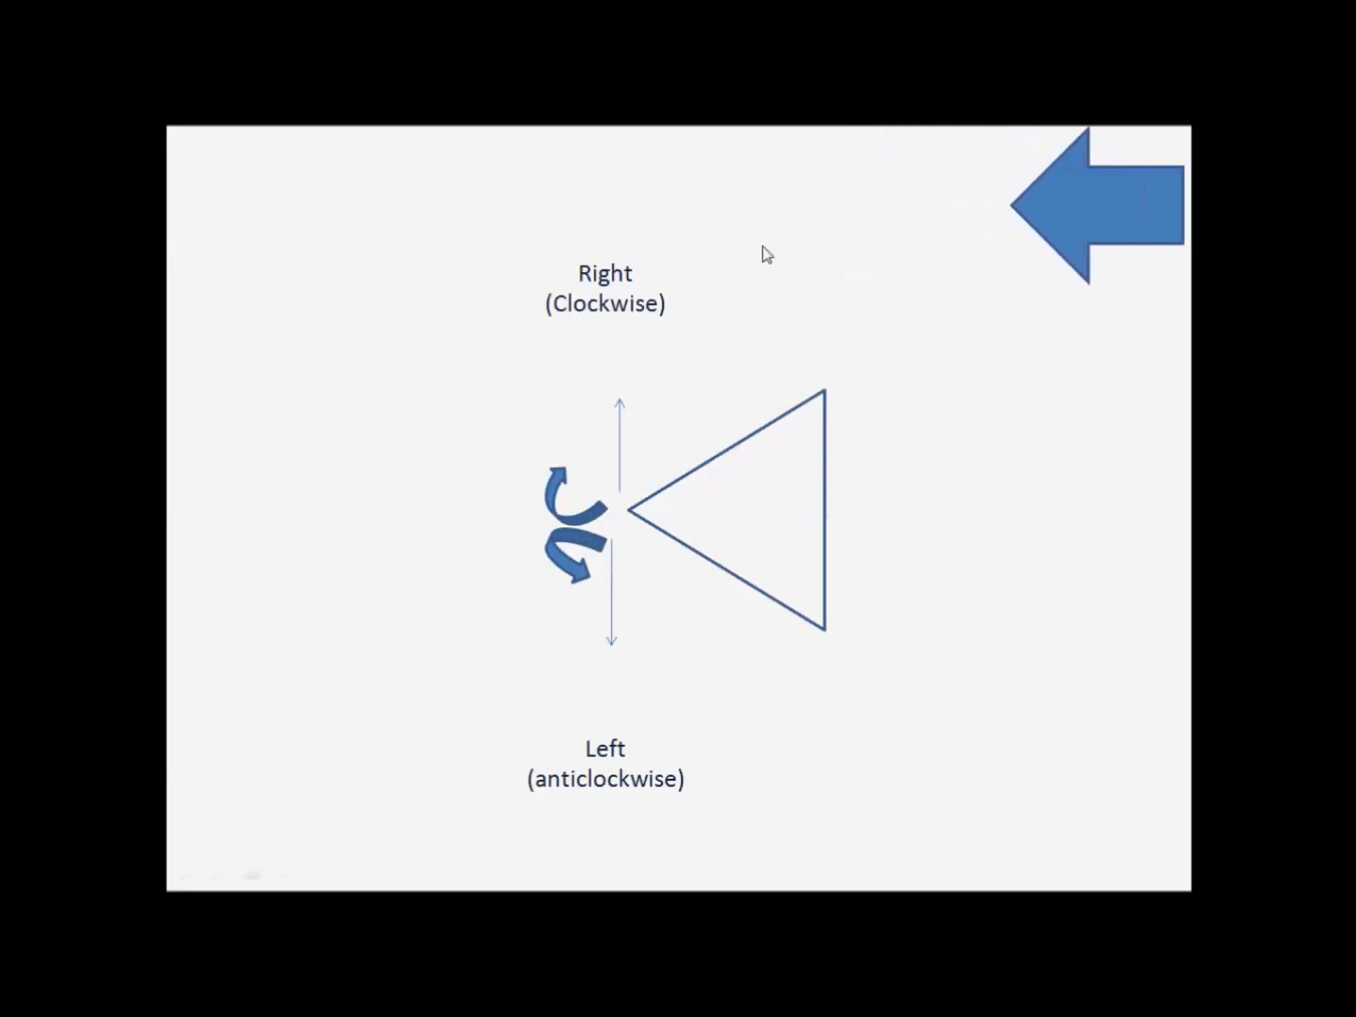
# Play the arrow animation on the clockwise versus anticlockwise turning slide
pyautogui.click(766, 255)
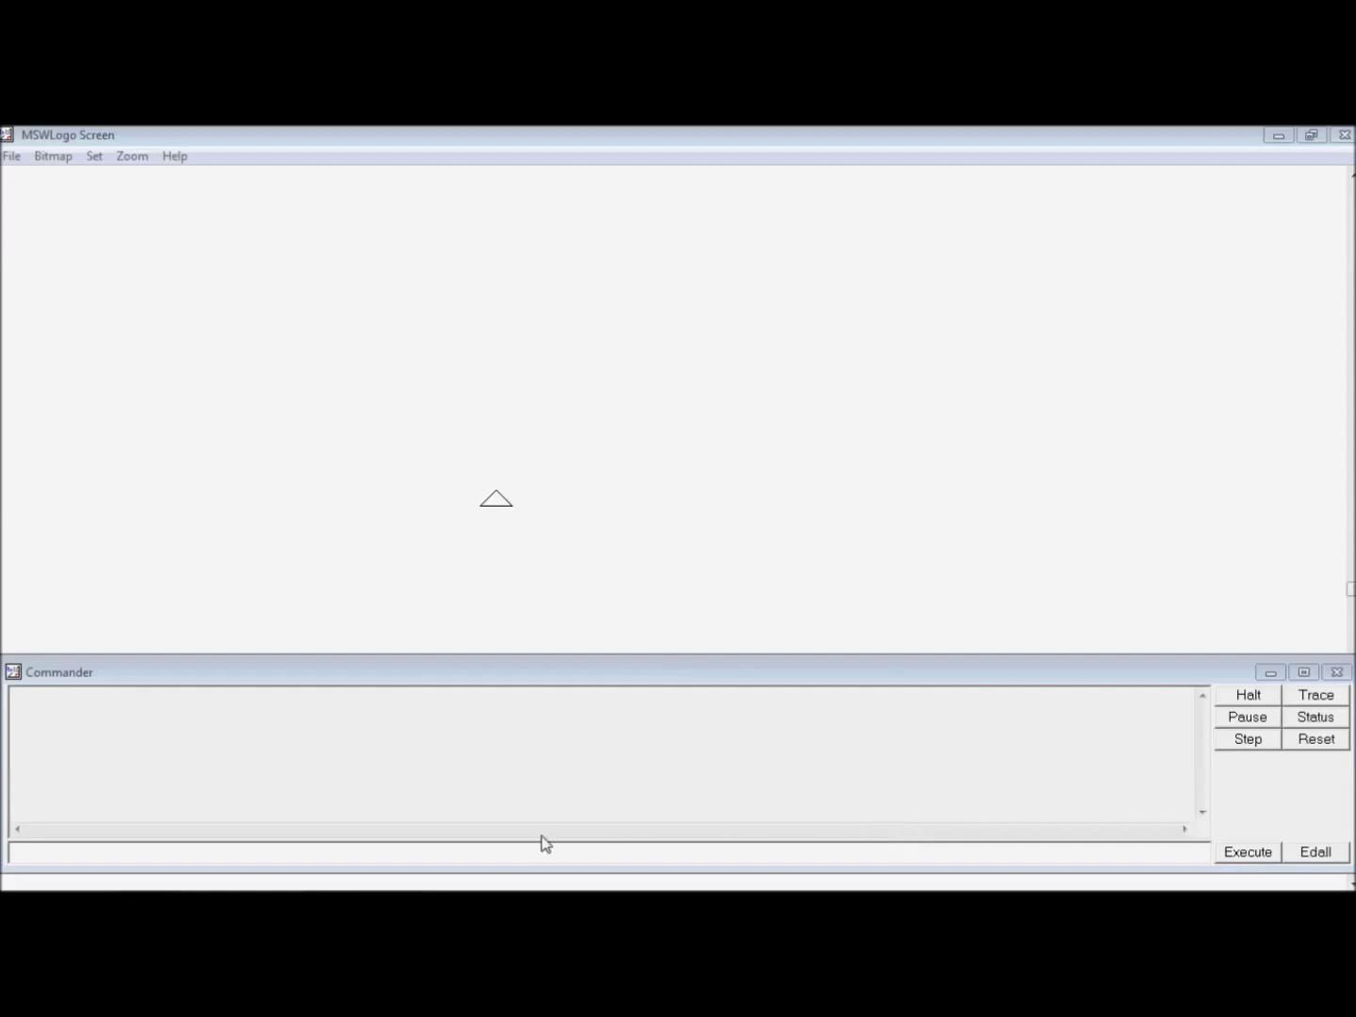
# Run fd 100 in Commander to draw a 100-step vertical line upward
pyautogui.click(540, 848)
pyautogui.write('fd')
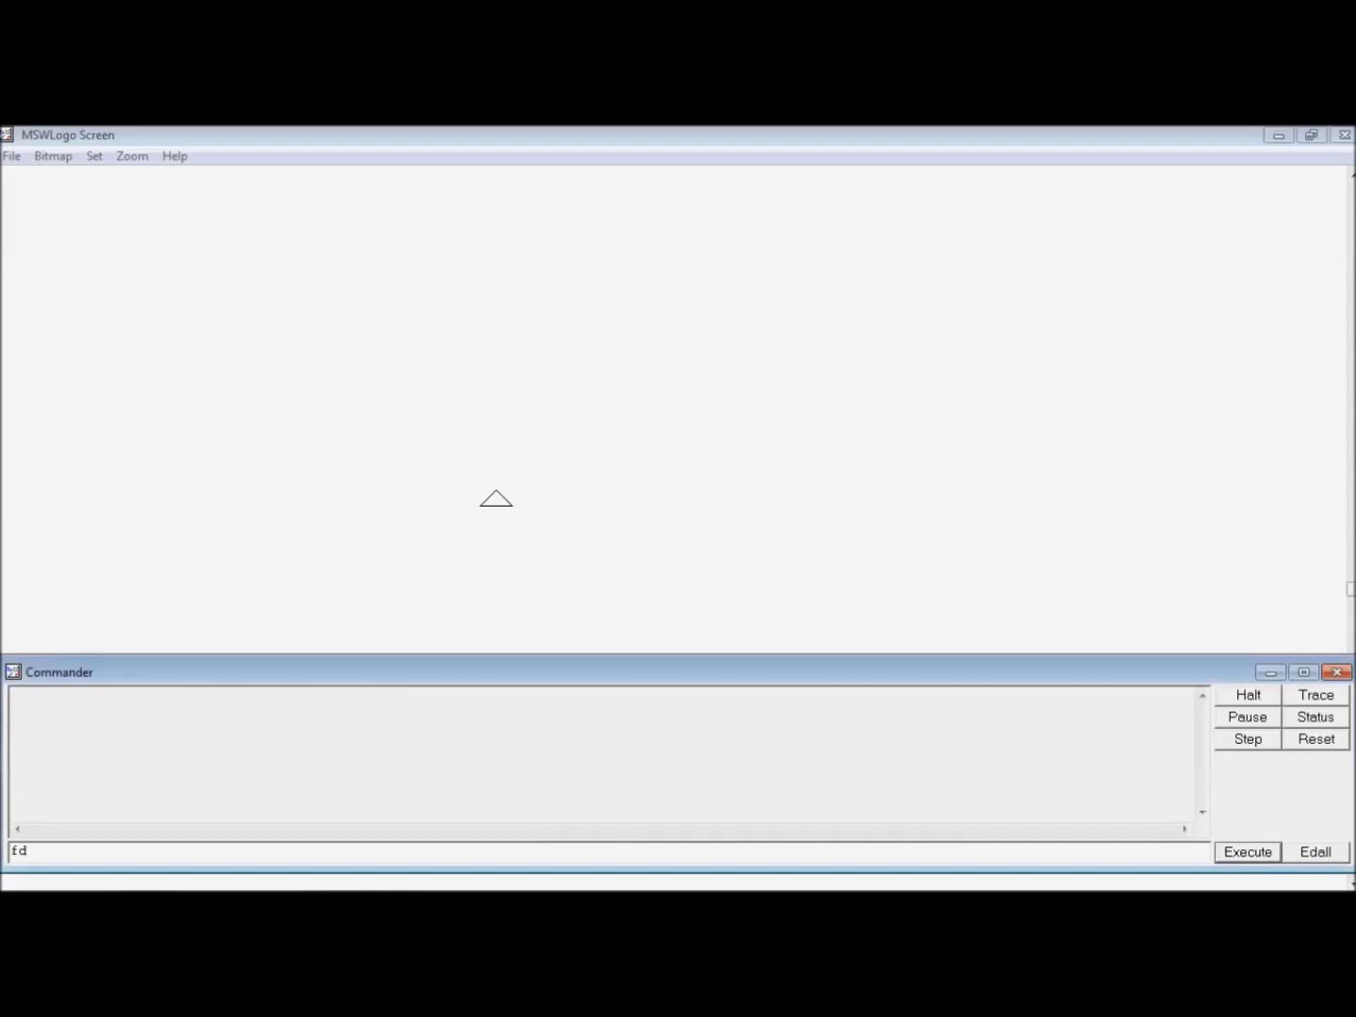
pyautogui.write(' 100')
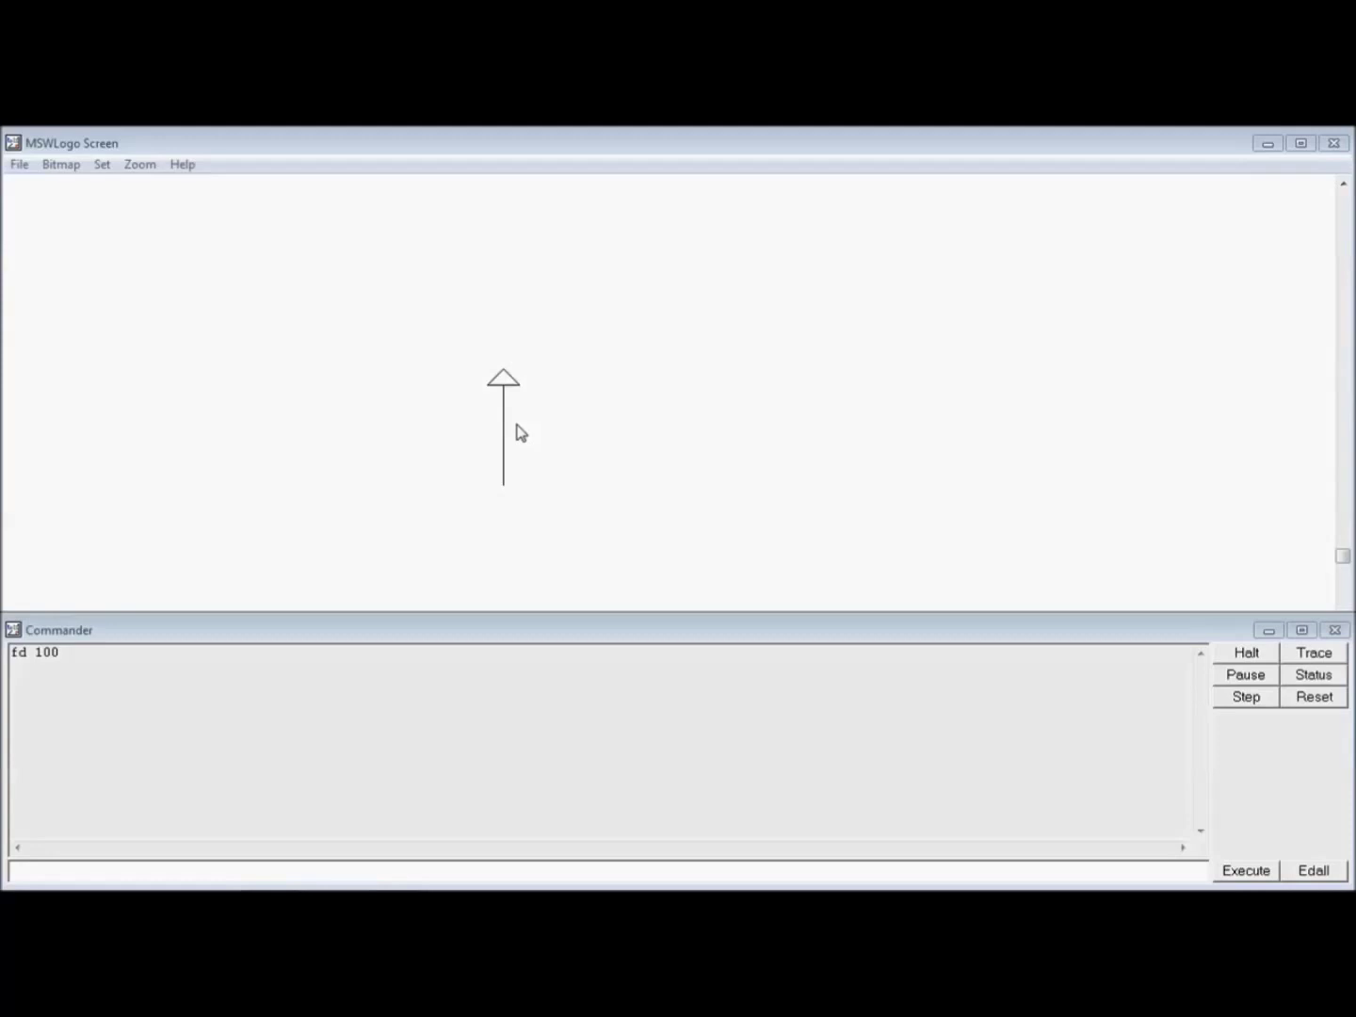
pyautogui.click(113, 863)
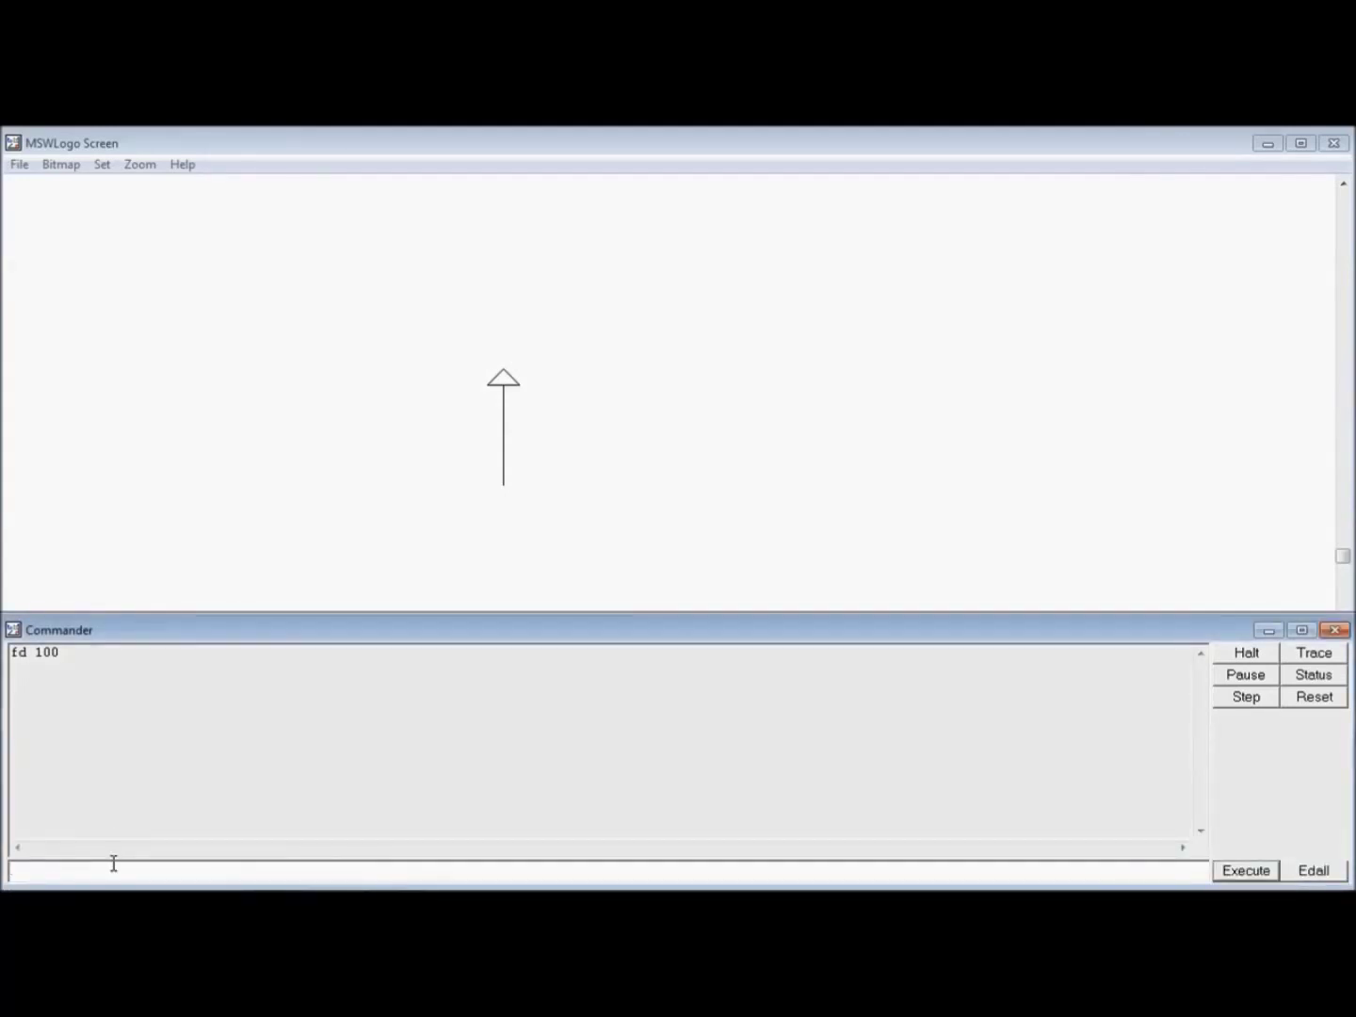
pyautogui.write('rt')
pyautogui.write(' 90')
# Run rt 90 so the turtle turns to face right
pyautogui.press('Return')
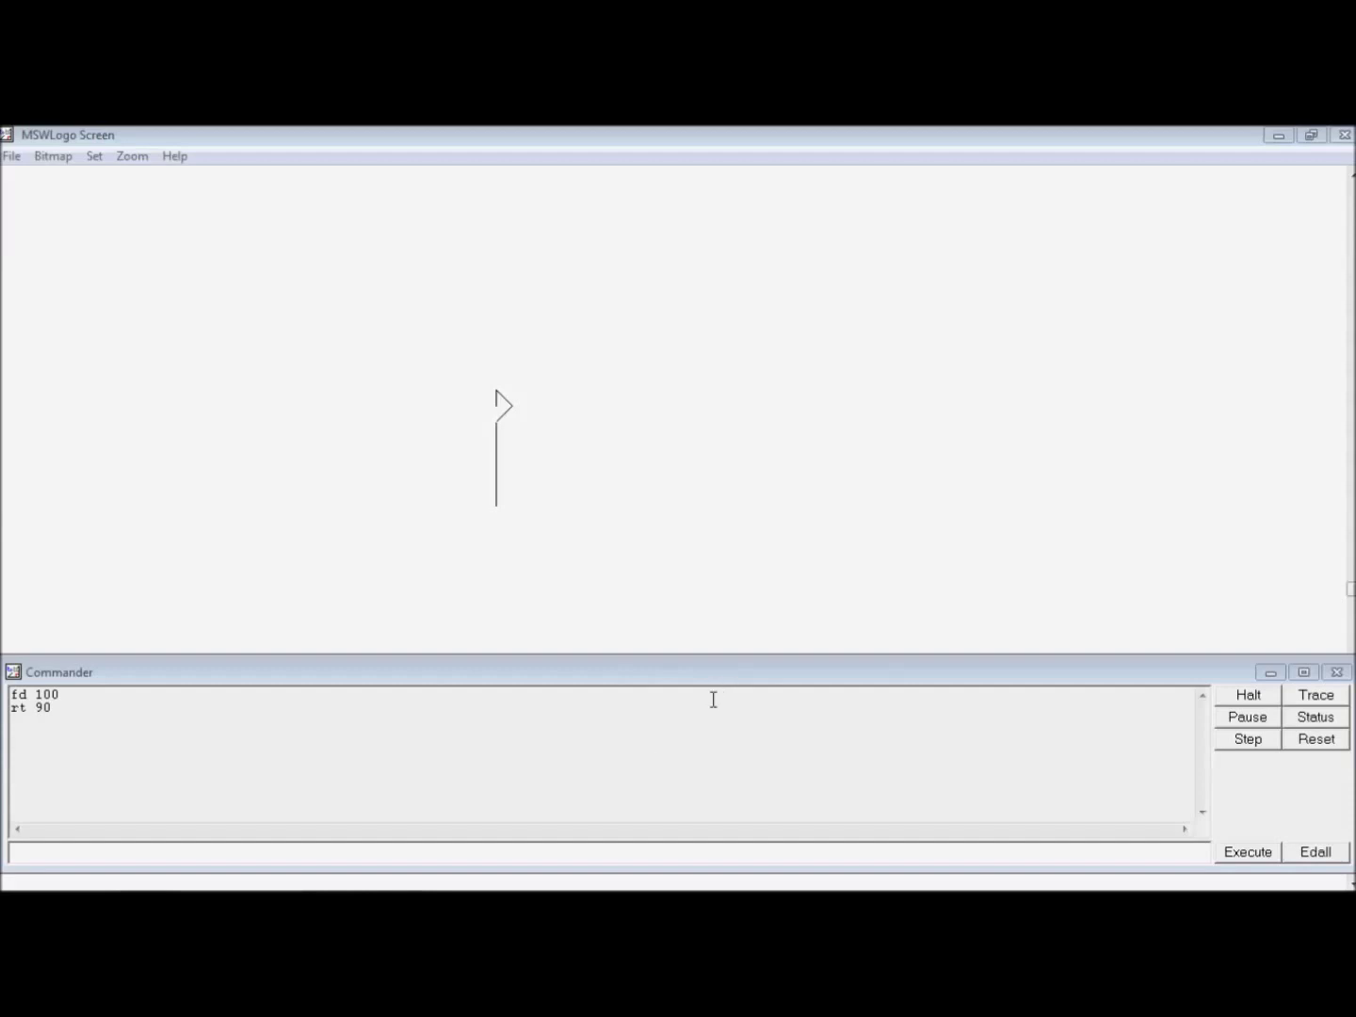
pyautogui.click(186, 854)
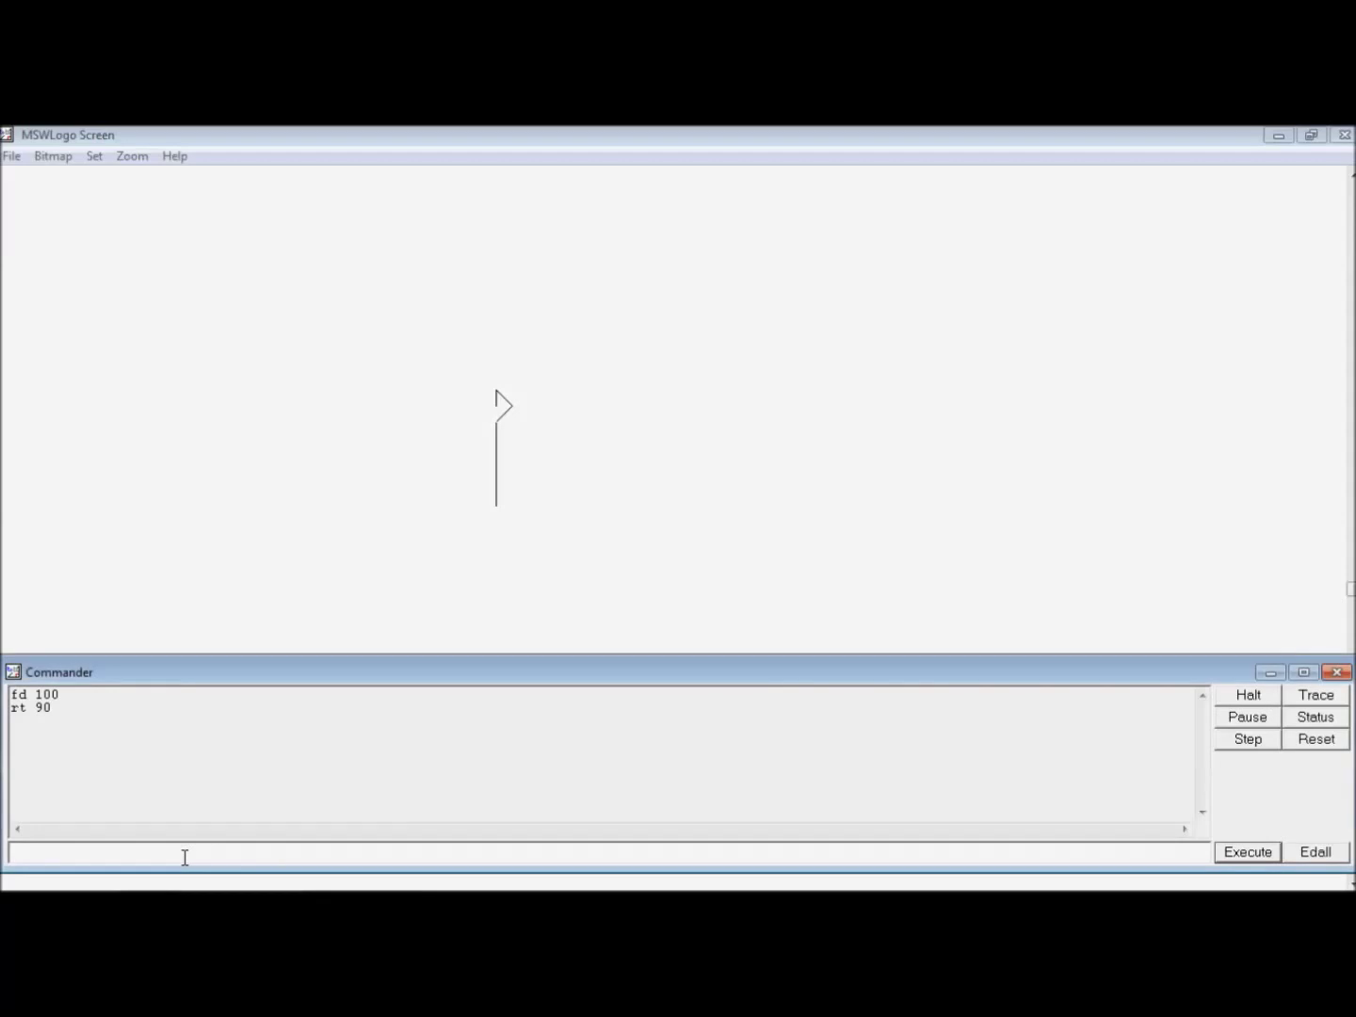
pyautogui.write('fd 1')
pyautogui.write('00')
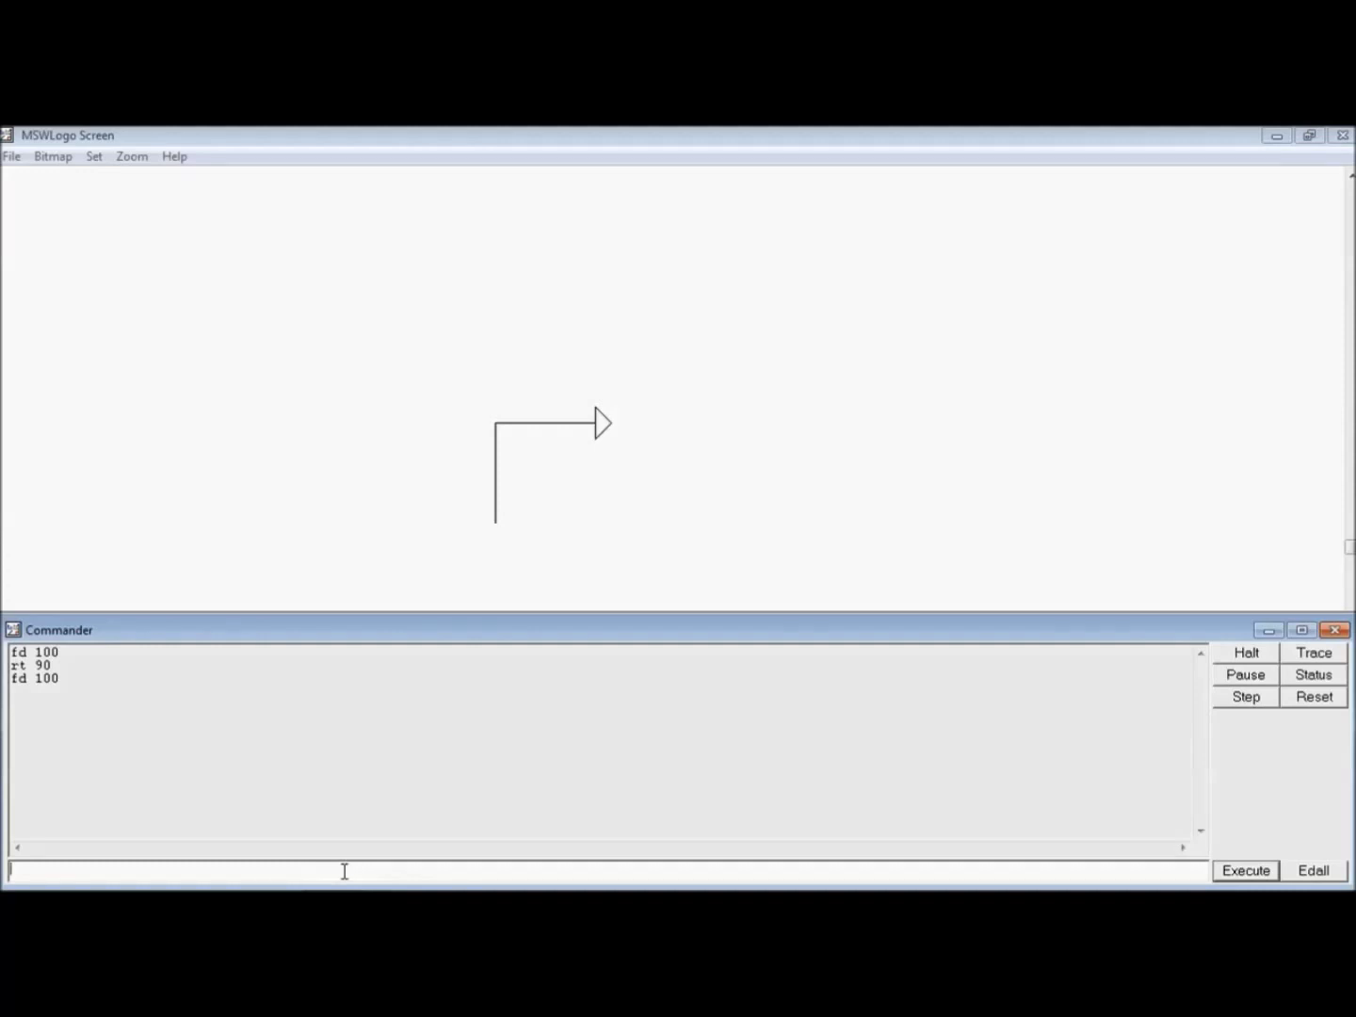
pyautogui.write('right ')
pyautogui.write('90')
# Run fd 100 and right 90 to draw the top edge and face downward
pyautogui.press('Return')
pyautogui.write('fd 10')
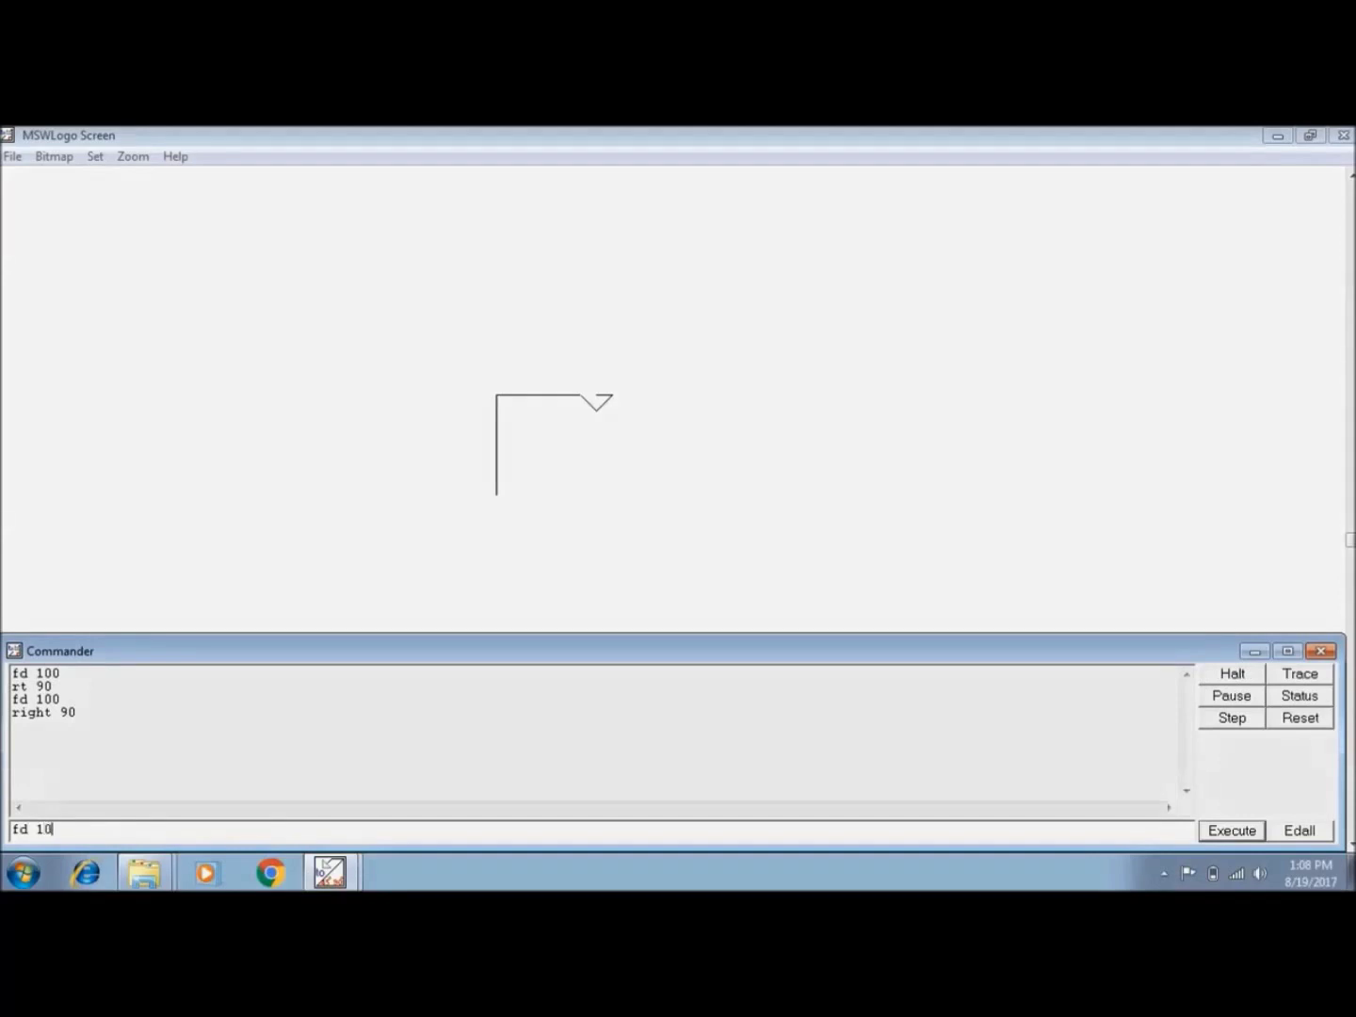
pyautogui.write('0')
# Run fd 100, rt 90 and fd 100 to draw the right side and bottom edge
pyautogui.press('Return')
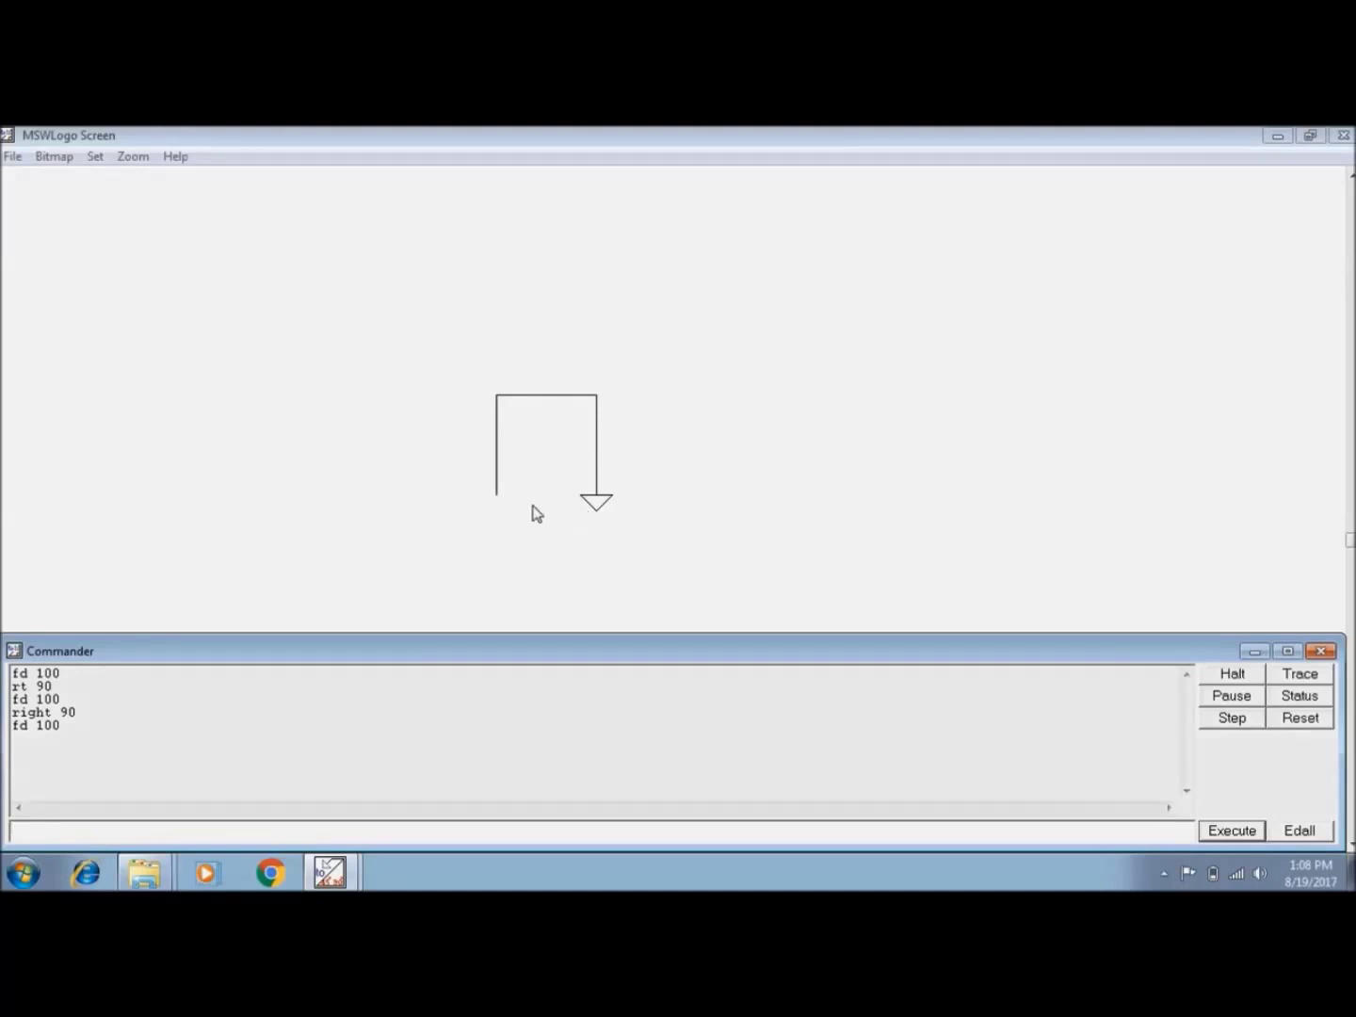
pyautogui.click(140, 829)
pyautogui.write('rt ')
pyautogui.write('90')
pyautogui.press('Return')
pyautogui.write('fd')
pyautogui.write(' 100')
pyautogui.press('Return')
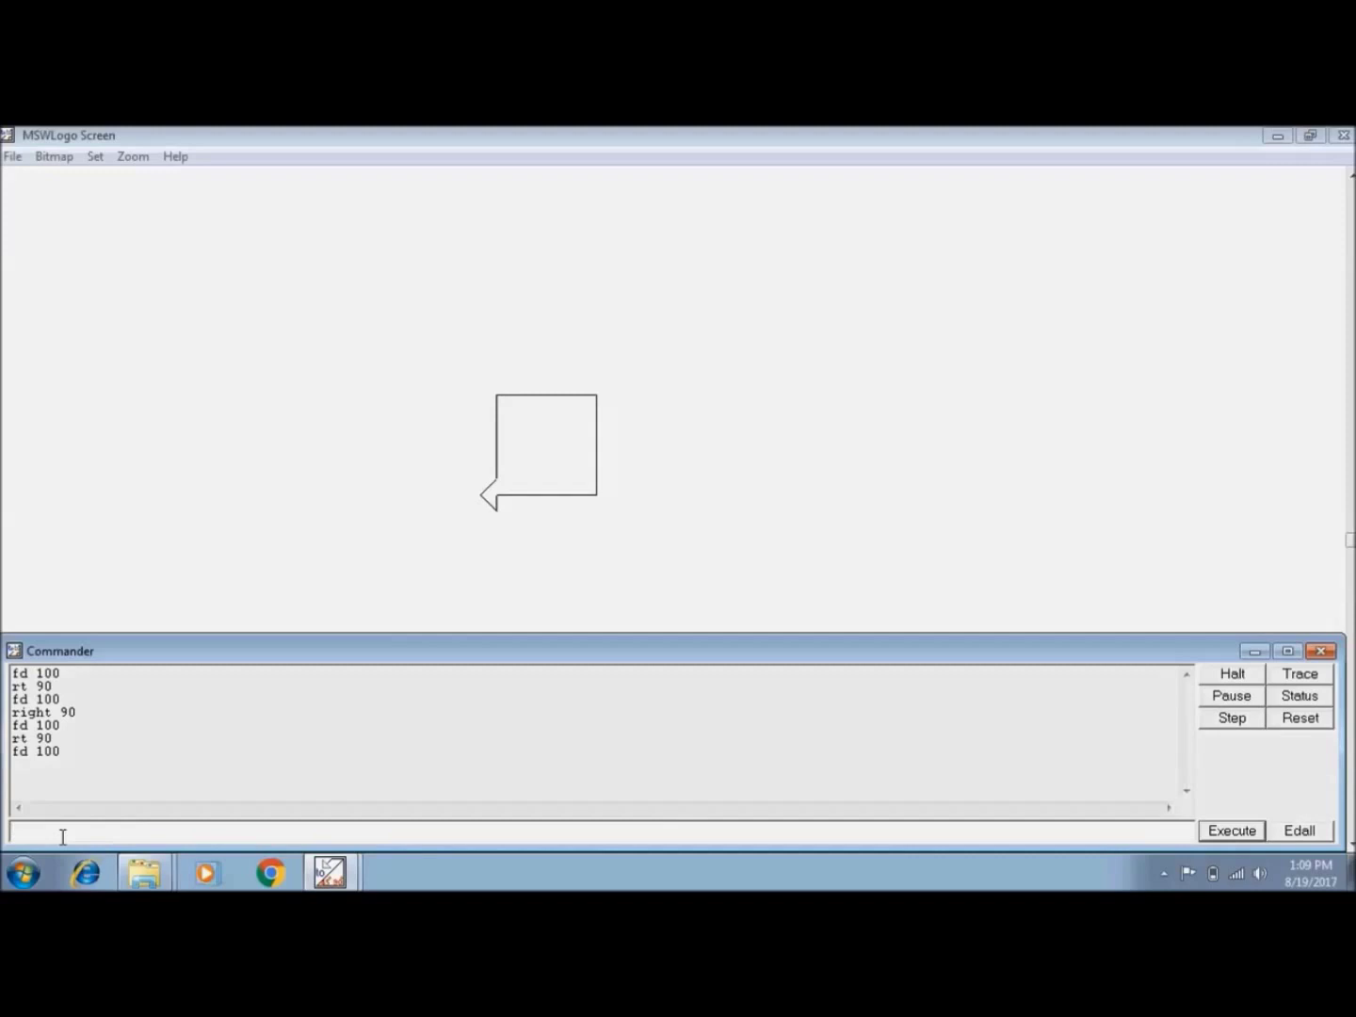
pyautogui.write('ht')
# Hide the turtle with ht, then show it again with st
pyautogui.press('Return')
pyautogui.write('s')
pyautogui.write('t')
pyautogui.press('Return')
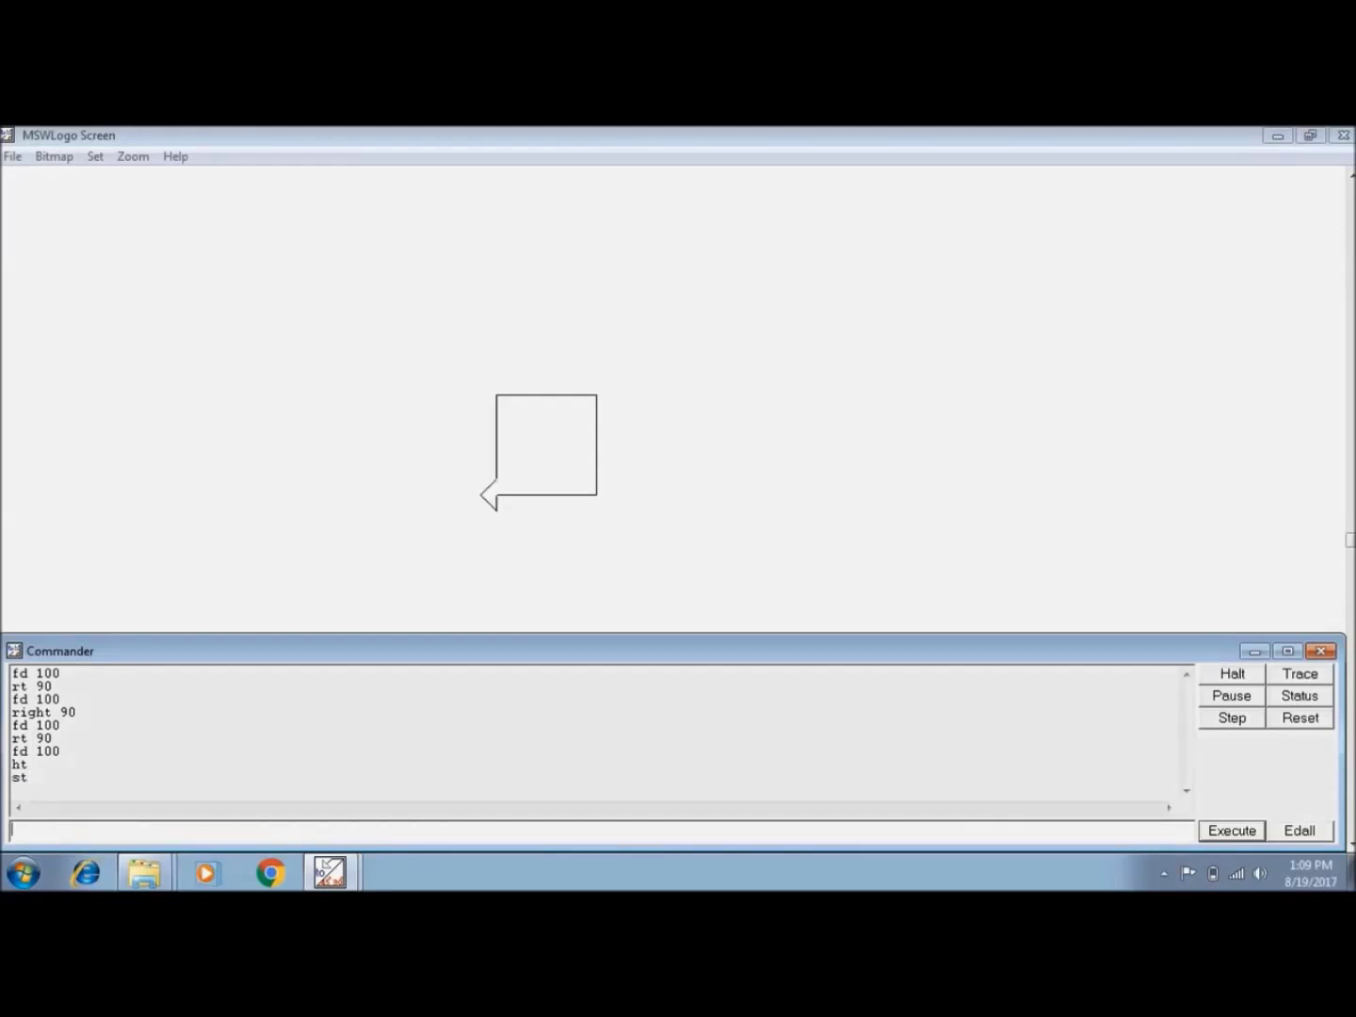